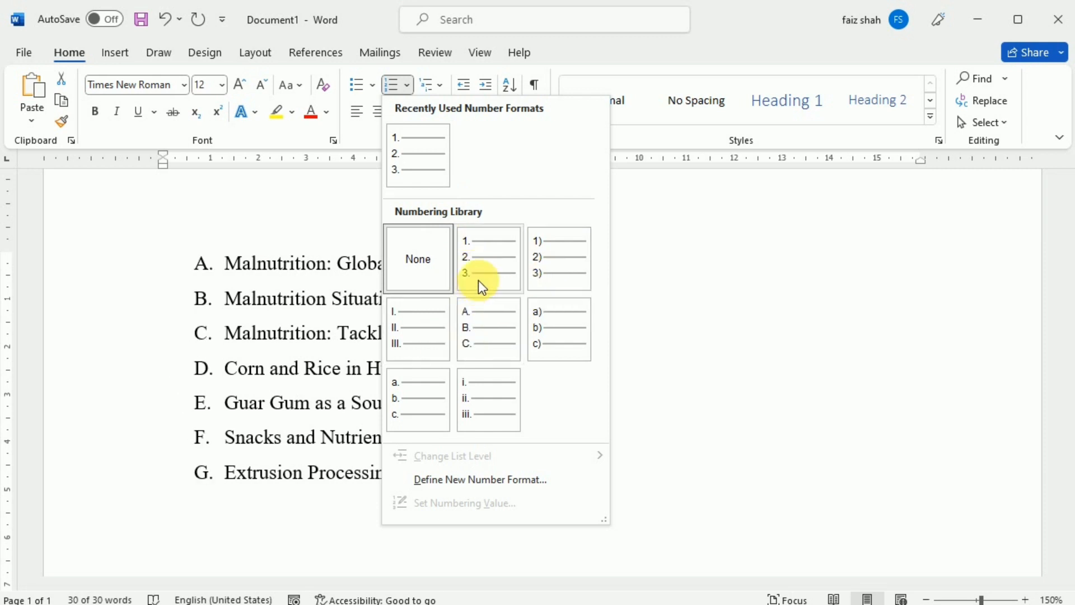
# - Apply the 1) 2) 3) numbering format to the whole list and restart numbering at 1 from "Corn and Rice in Human Nutrition"
pyautogui.click(545, 260)
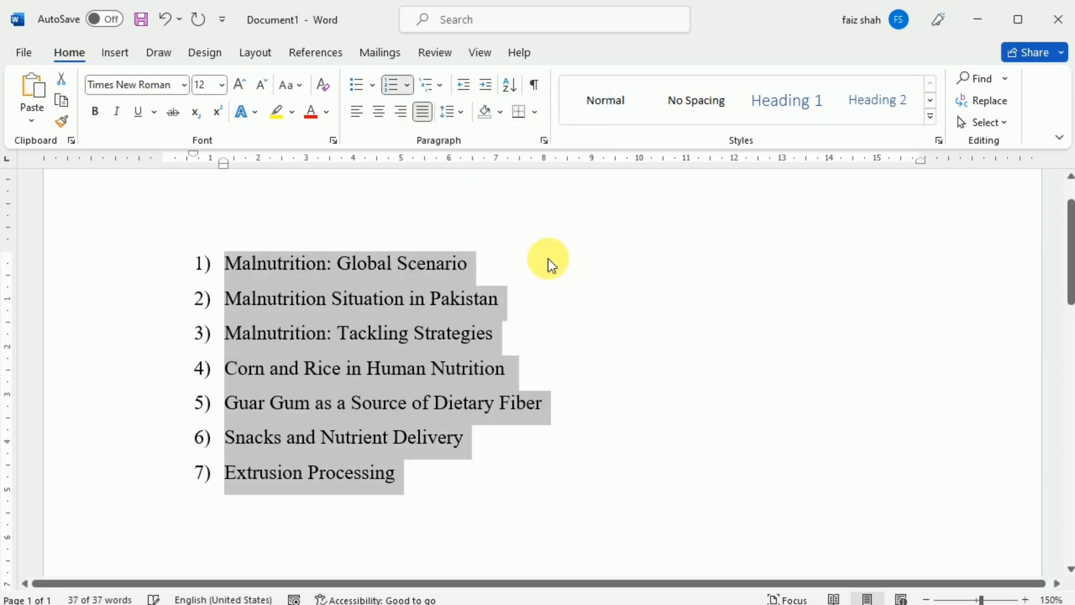
pyautogui.click(551, 263)
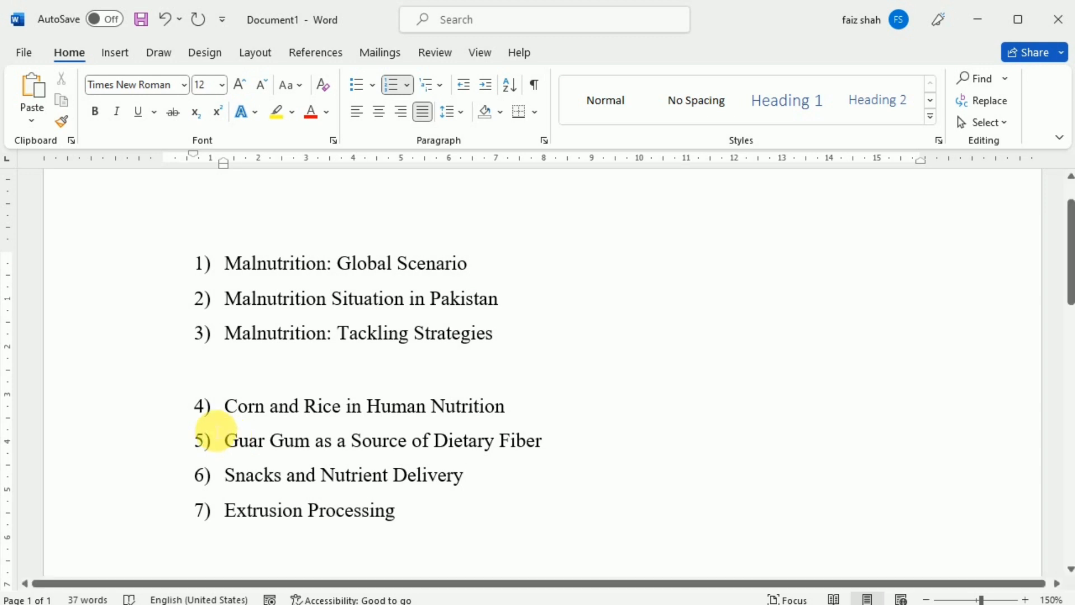
pyautogui.rightClick(208, 417)
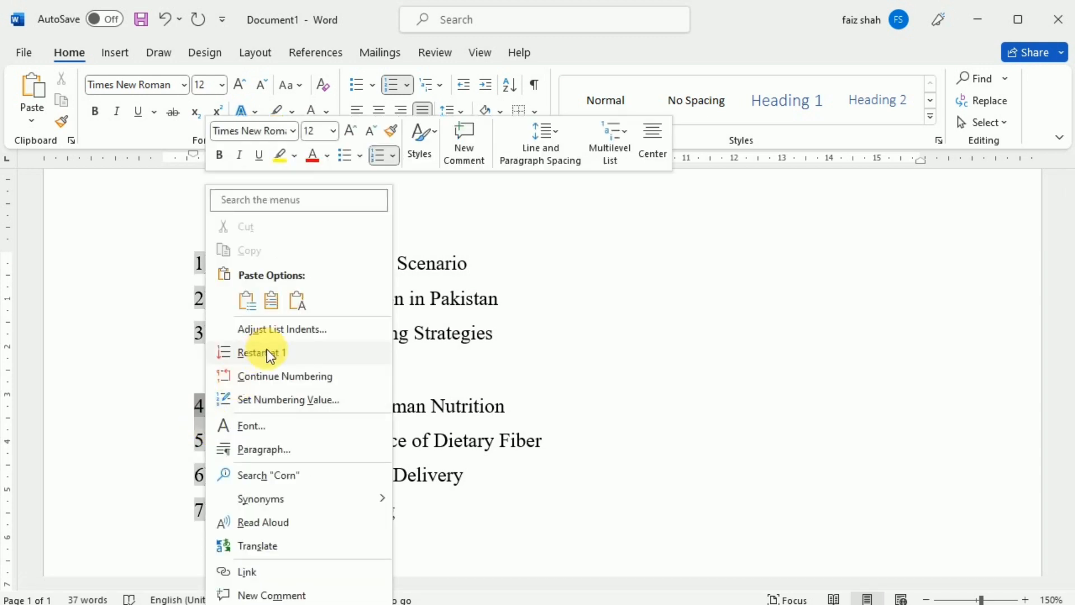
pyautogui.click(295, 354)
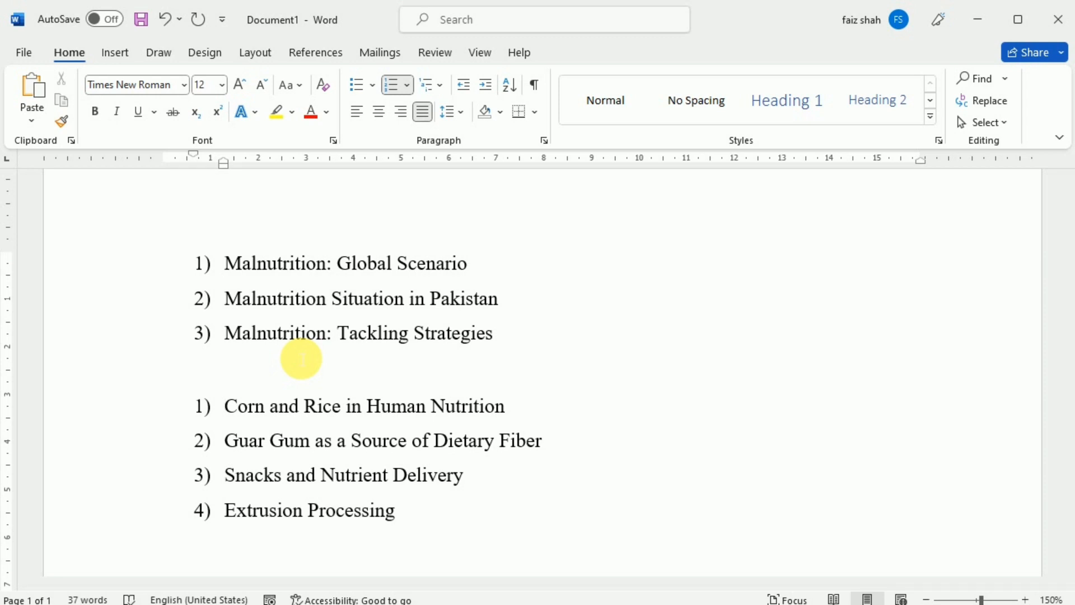
# - Make "Corn and Rice in Human Nutrition" and the items below it continue the numbering of the preceding items
pyautogui.click(197, 417)
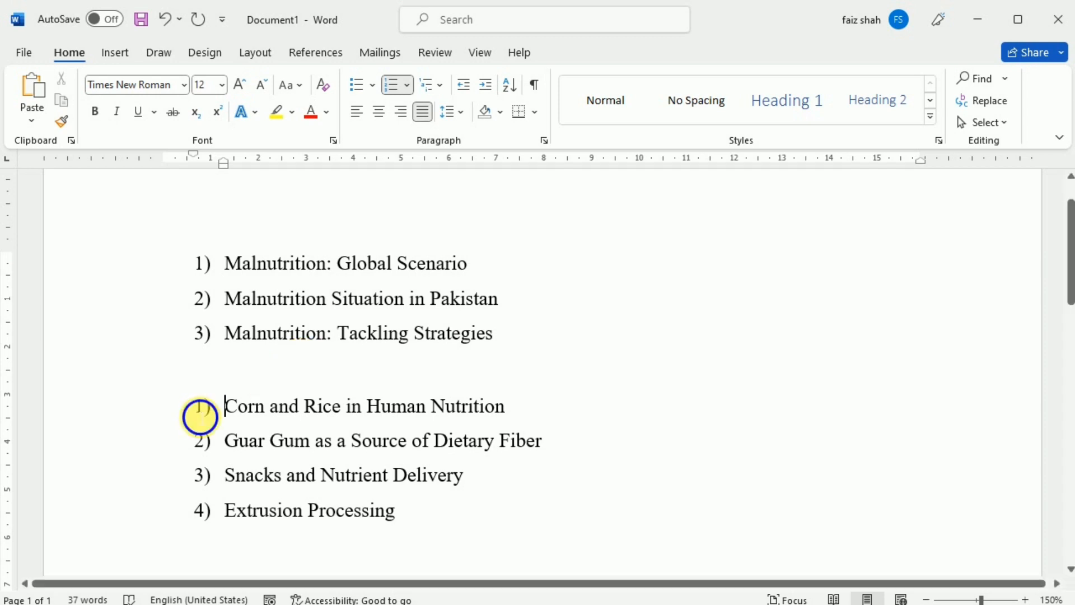
pyautogui.rightClick(197, 413)
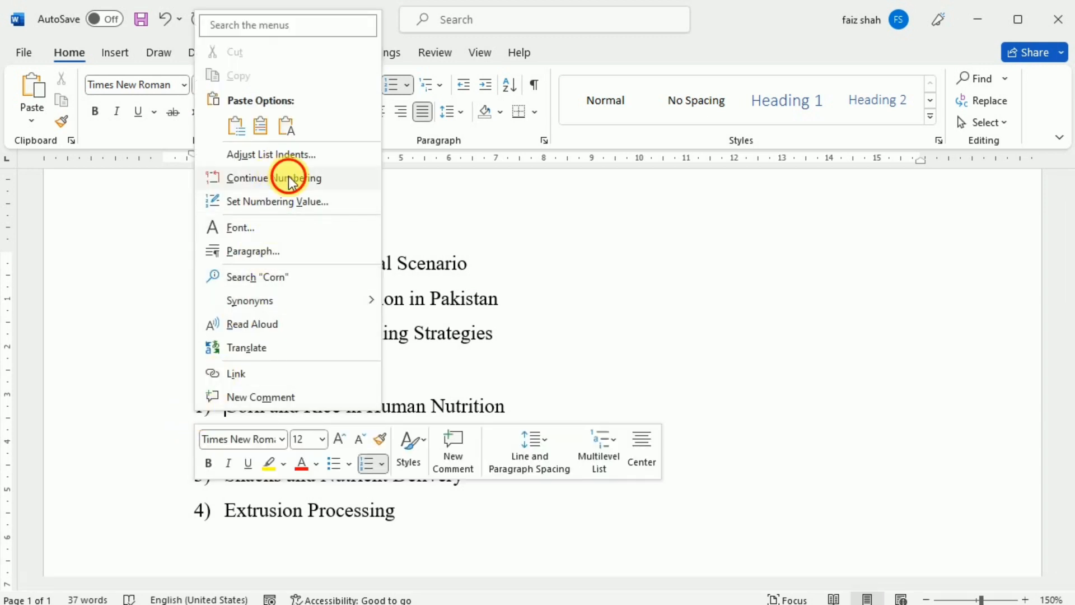
pyautogui.click(287, 176)
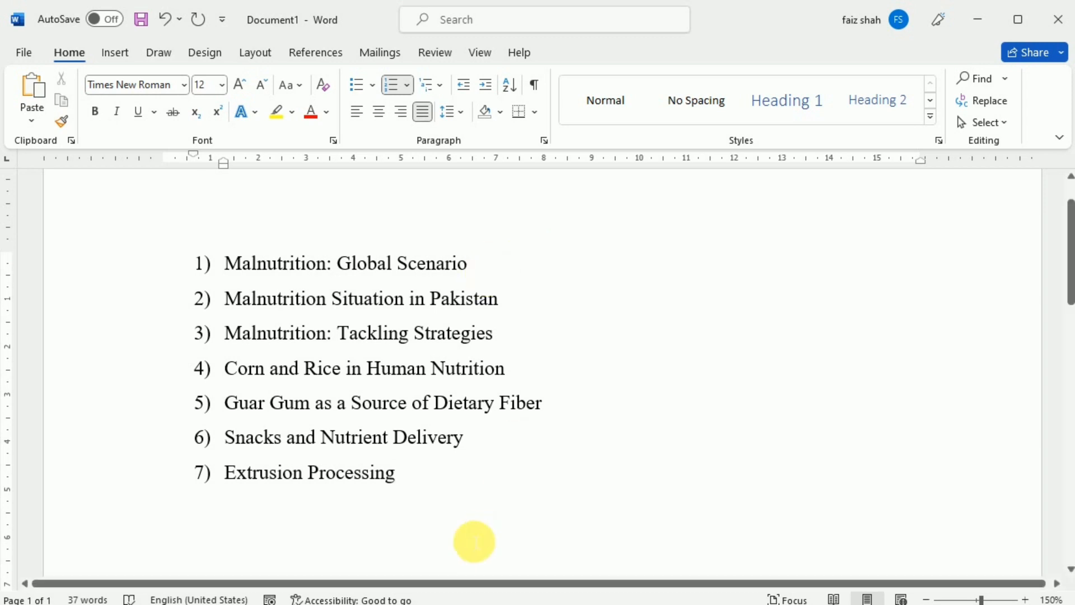
# - Define the hollow circle symbol, Wingdings character 109, as a new bullet and apply it to all seven list items
pyautogui.moveTo(400, 487); pyautogui.dragTo(231, 263)
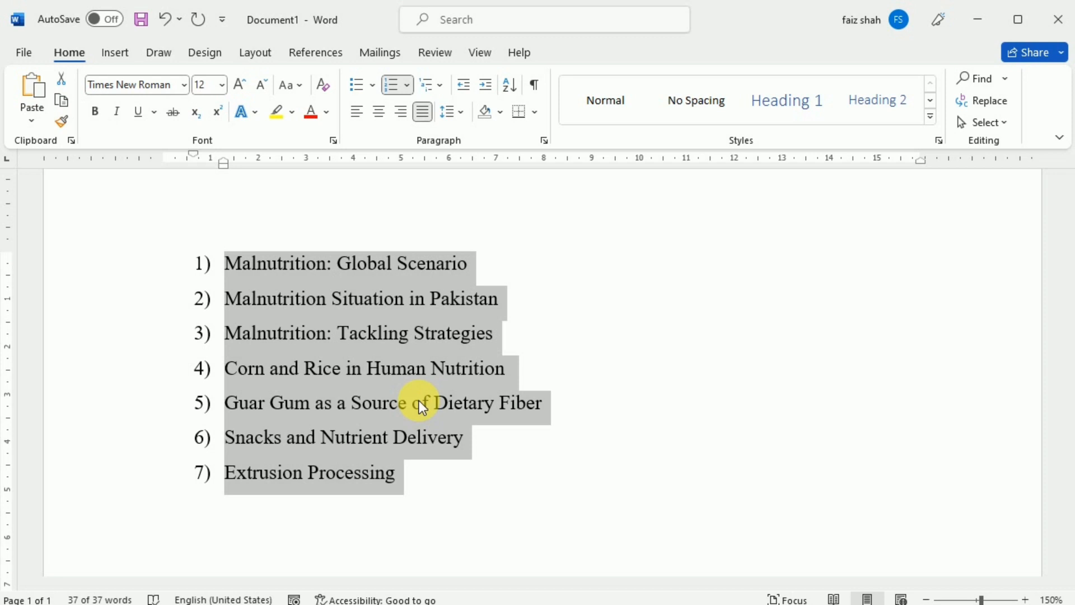
pyautogui.click(372, 90)
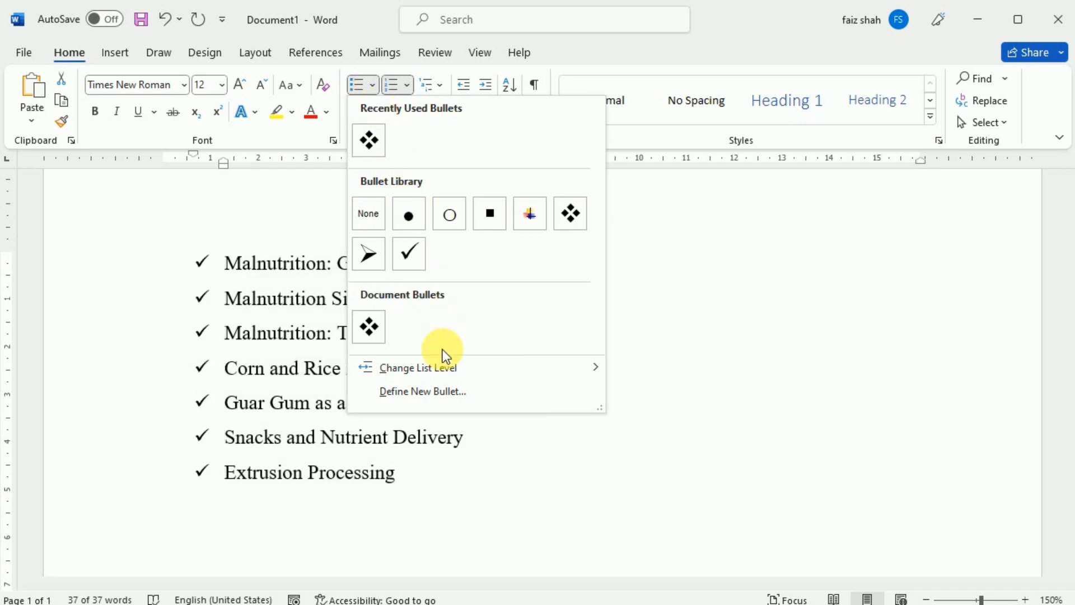
pyautogui.click(469, 397)
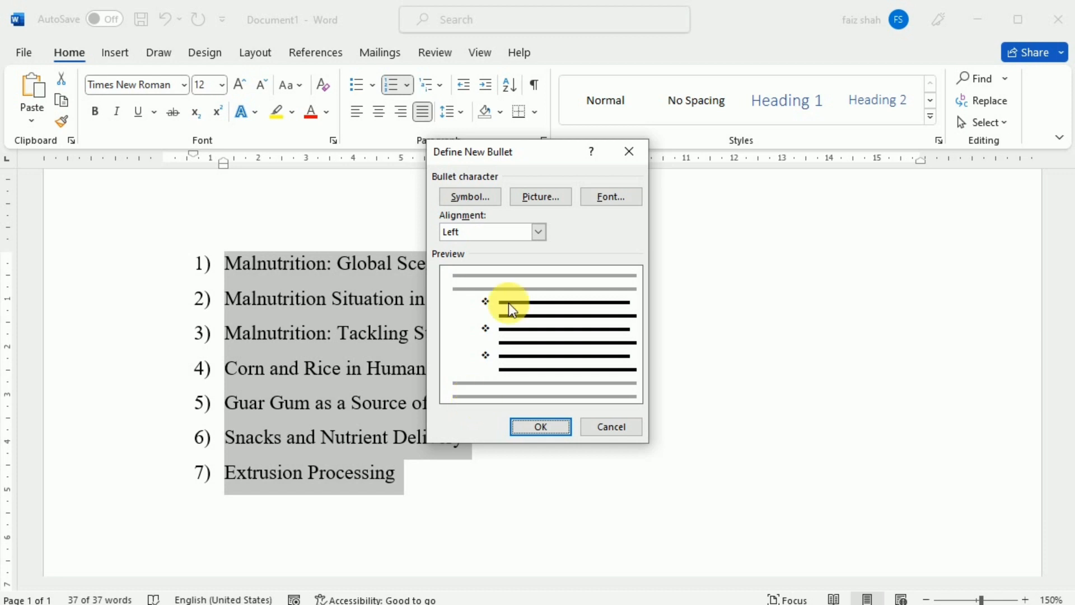
pyautogui.click(477, 201)
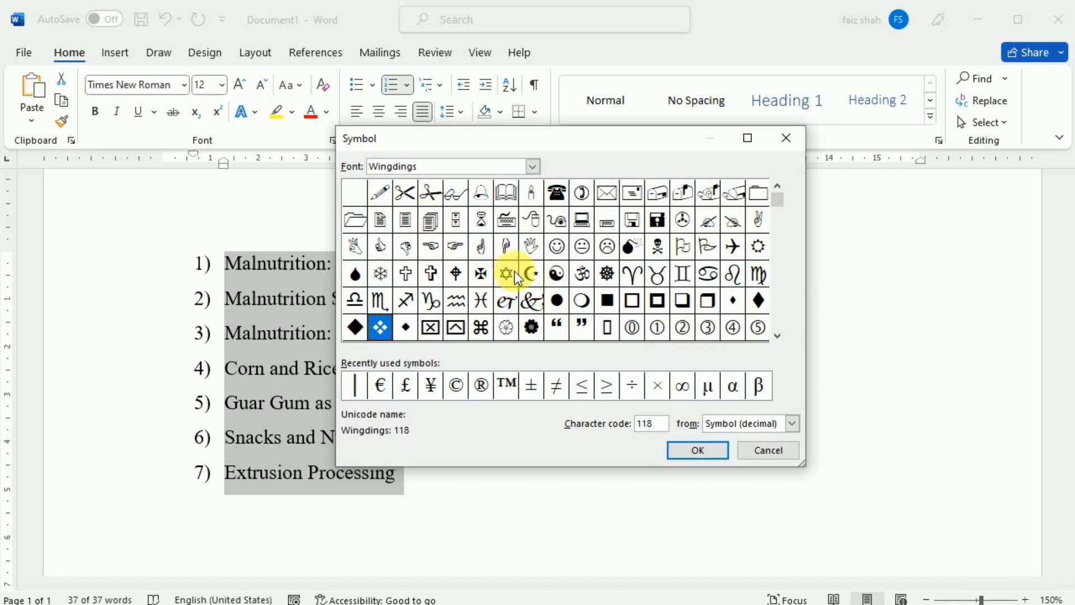
pyautogui.click(582, 304)
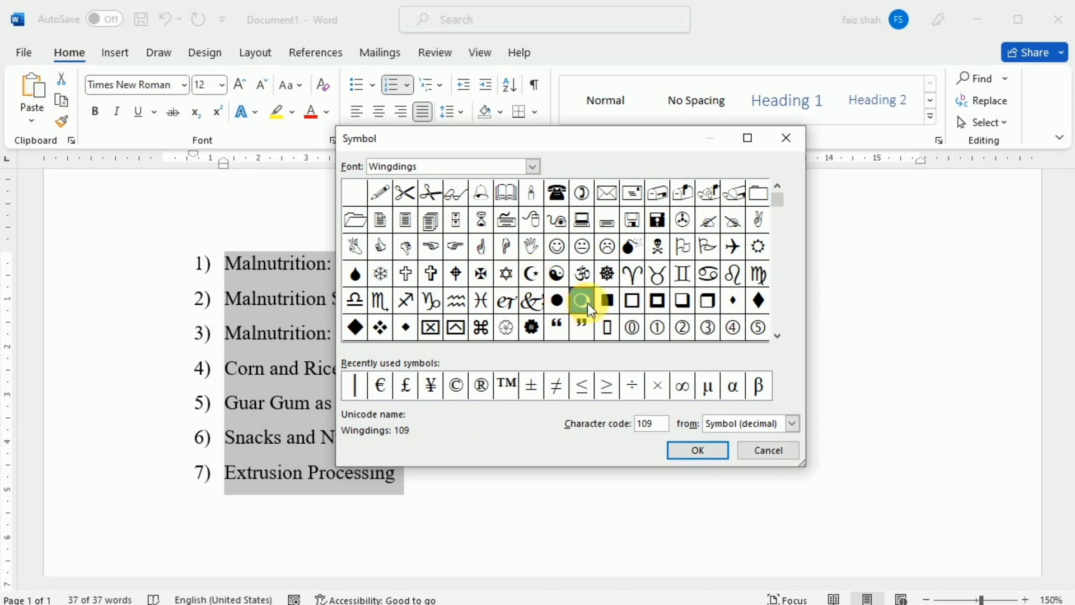
pyautogui.click(704, 451)
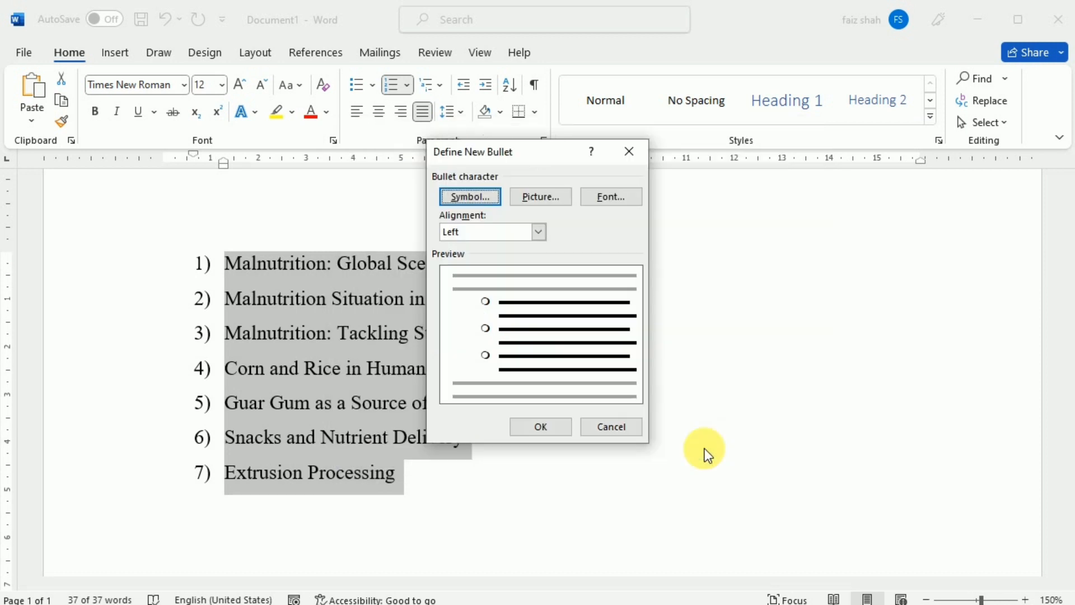
pyautogui.click(556, 426)
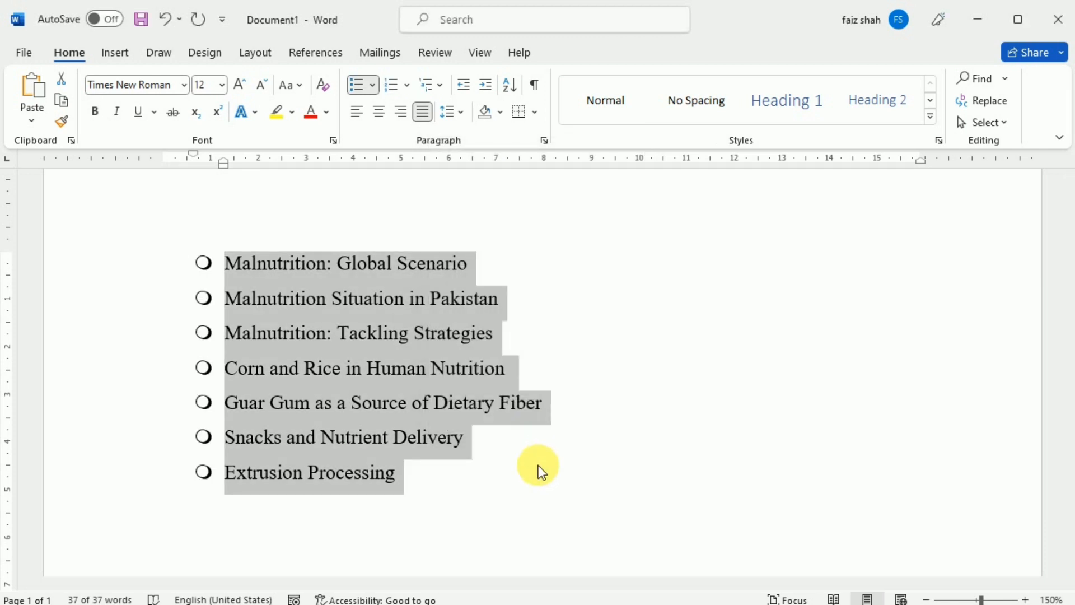
pyautogui.click(539, 465)
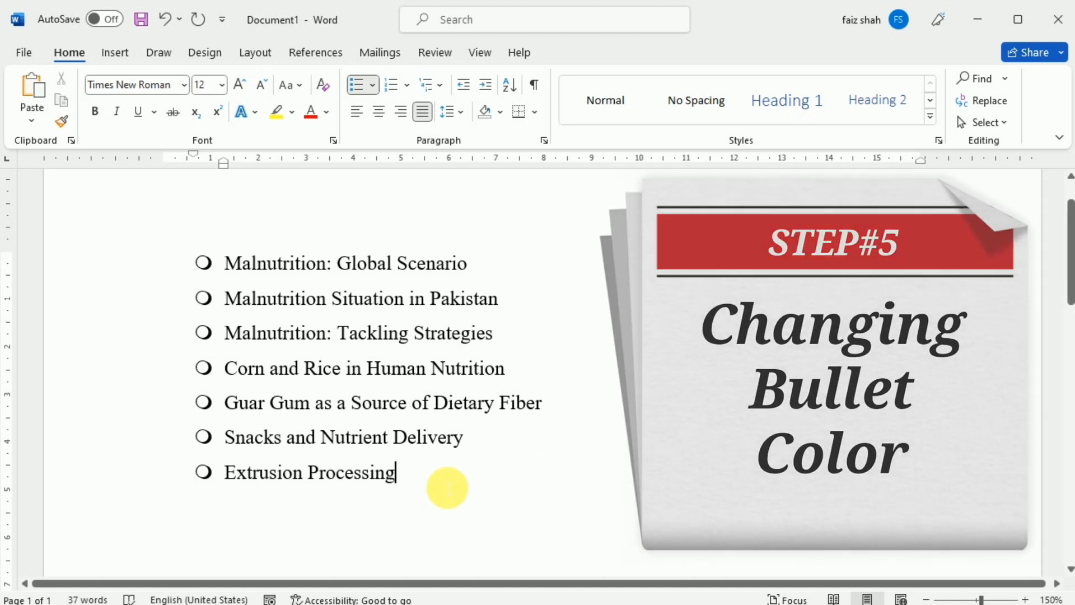
# - Redefine the bullet of the whole list with a standard red font color
pyautogui.moveTo(419, 487); pyautogui.dragTo(249, 267)
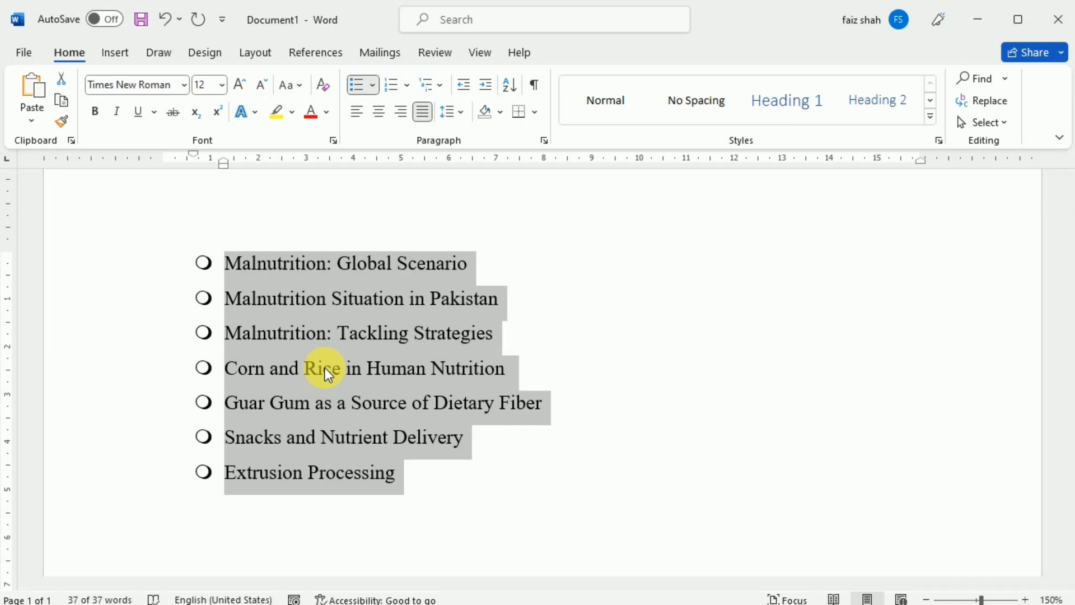
pyautogui.click(374, 93)
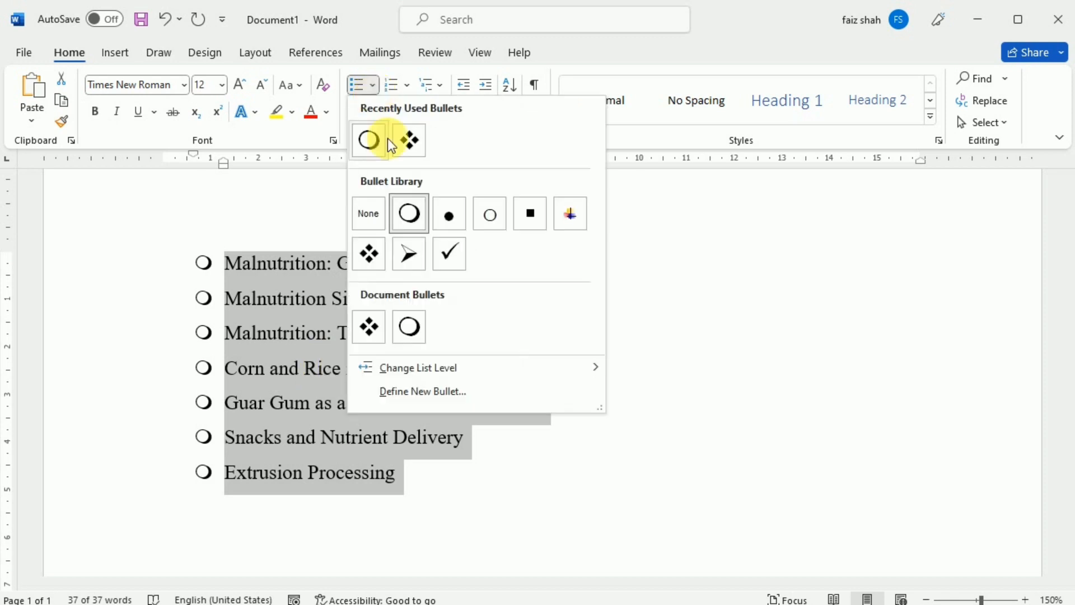
pyautogui.click(438, 389)
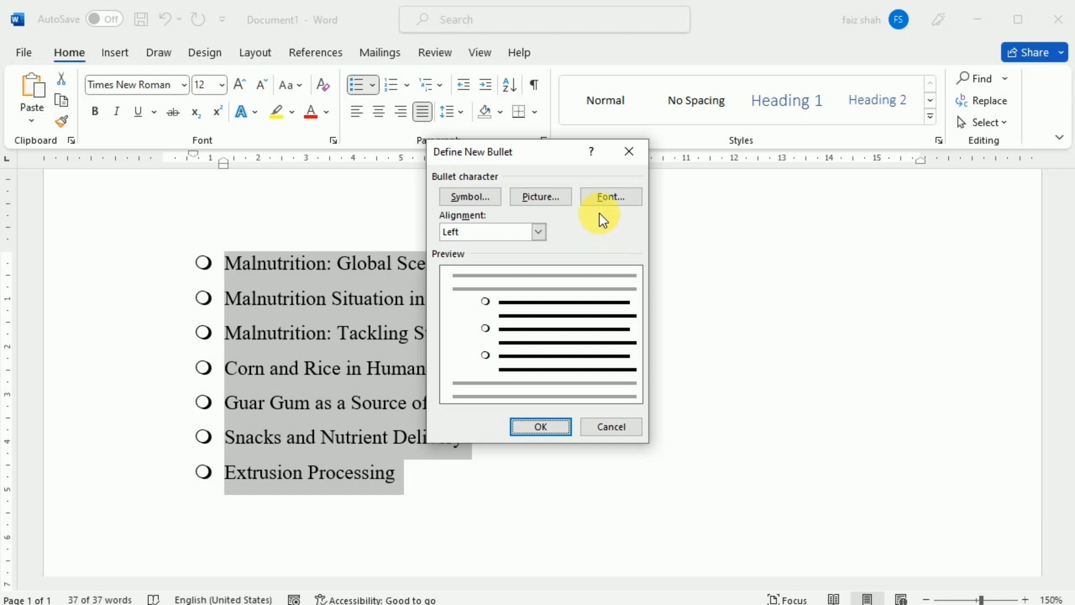
pyautogui.click(606, 196)
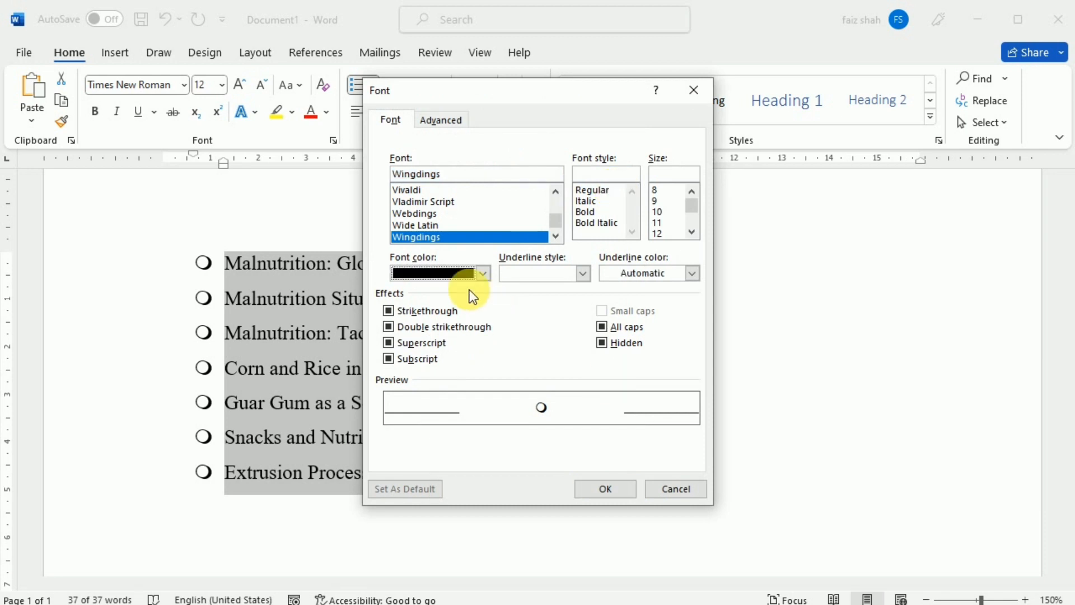
pyautogui.click(481, 274)
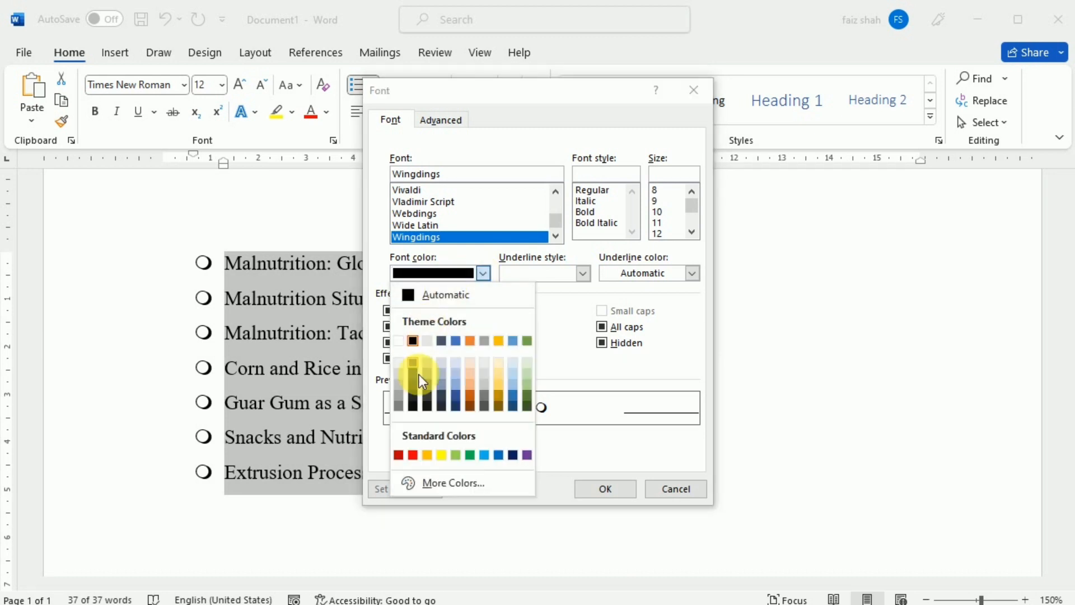
pyautogui.click(412, 455)
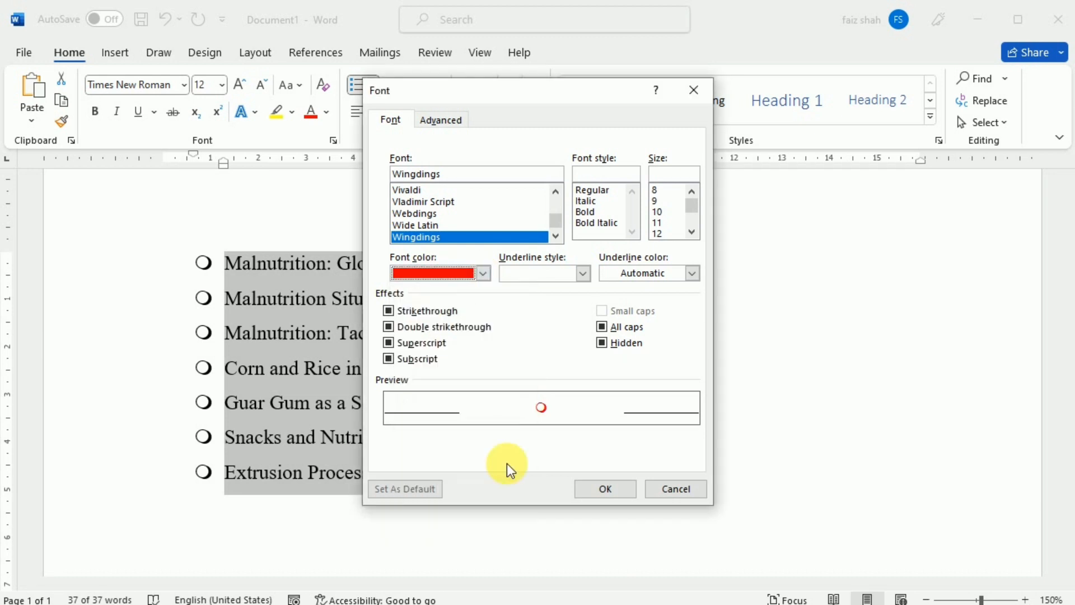
pyautogui.click(585, 494)
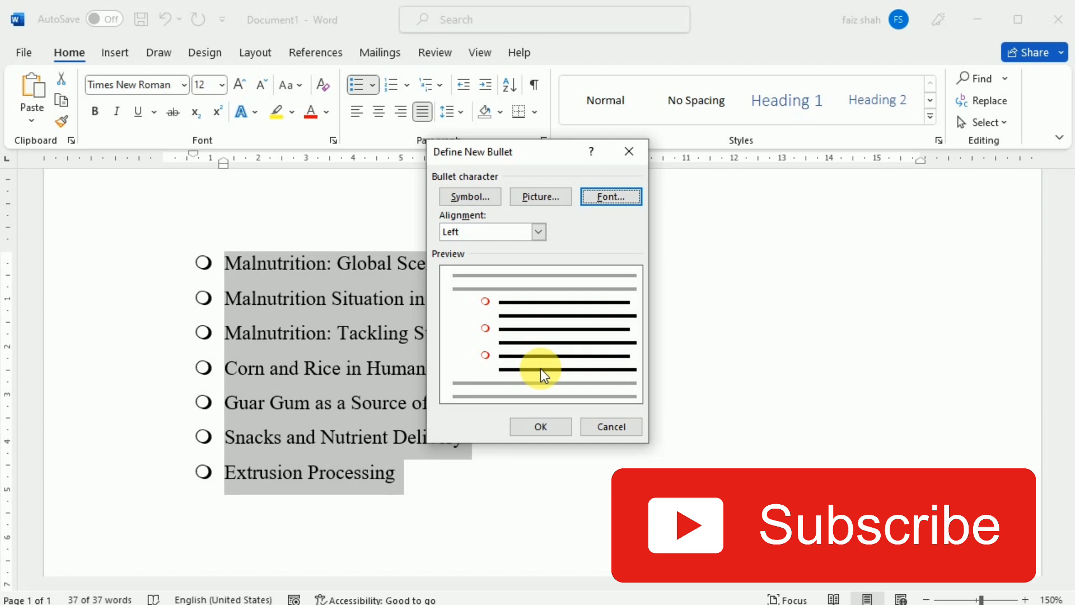
pyautogui.click(558, 425)
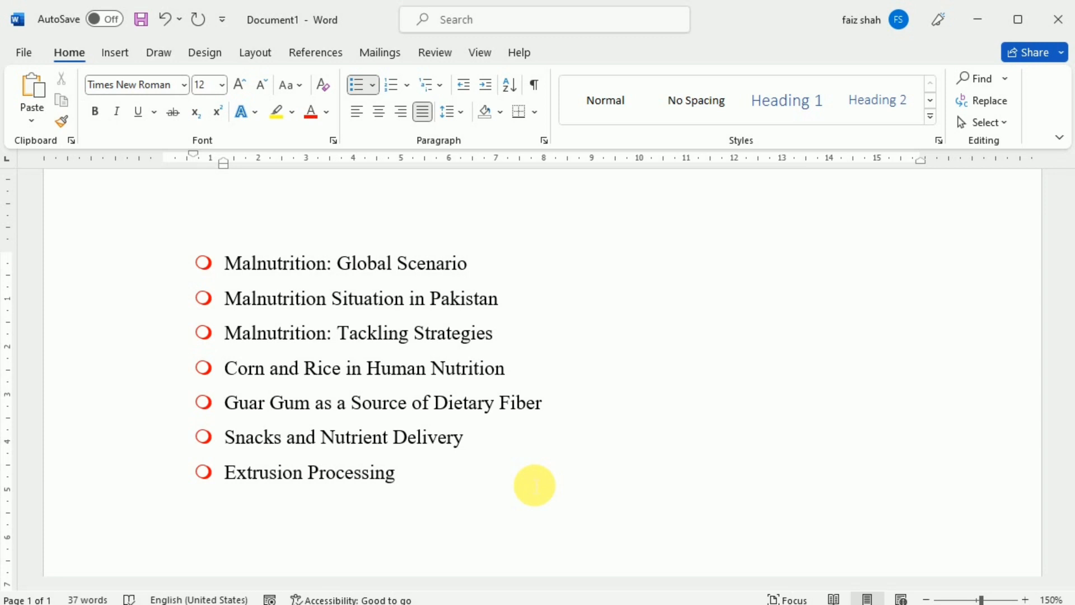
# - Demote "Malnutrition Situation in Pakistan" by one list level and "Malnutrition: Tackling Strategies" by two levels
pyautogui.click(232, 314)
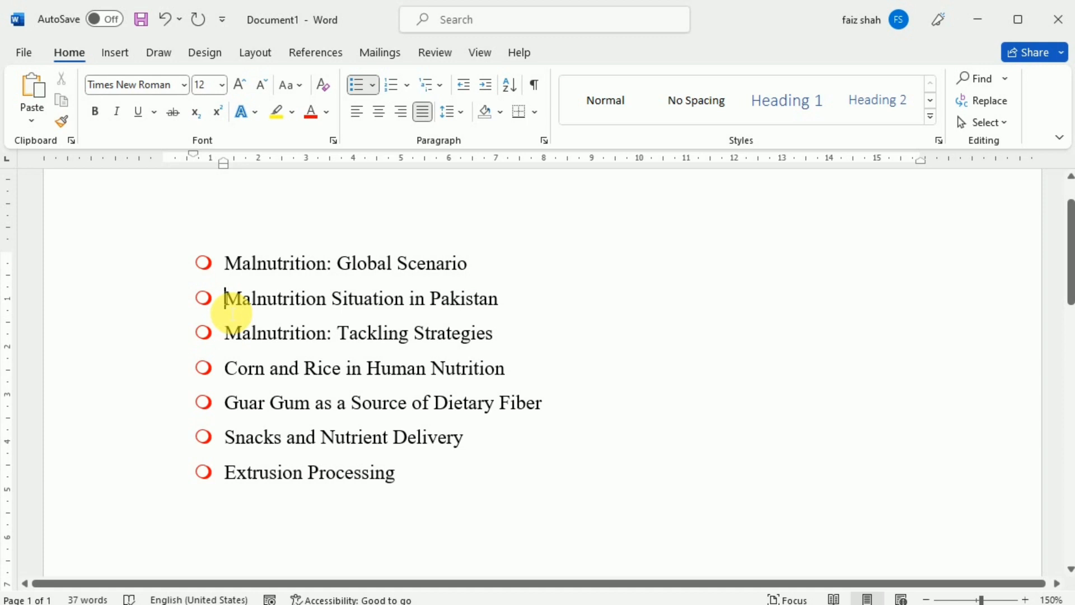
pyautogui.press('Tab')
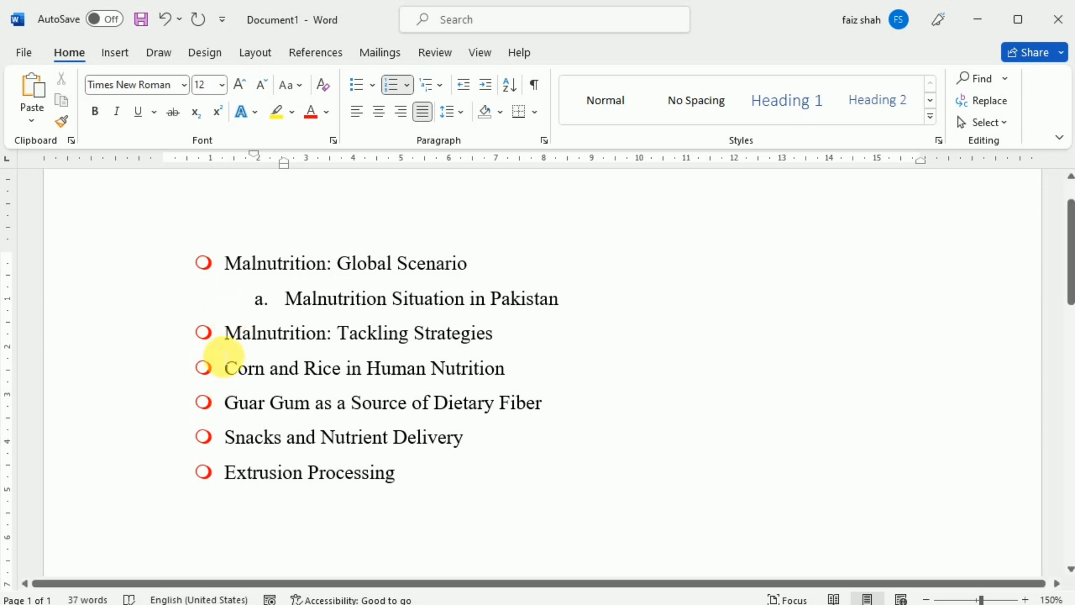
pyautogui.click(227, 335)
pyautogui.press('Tab')
pyautogui.press('Tab')
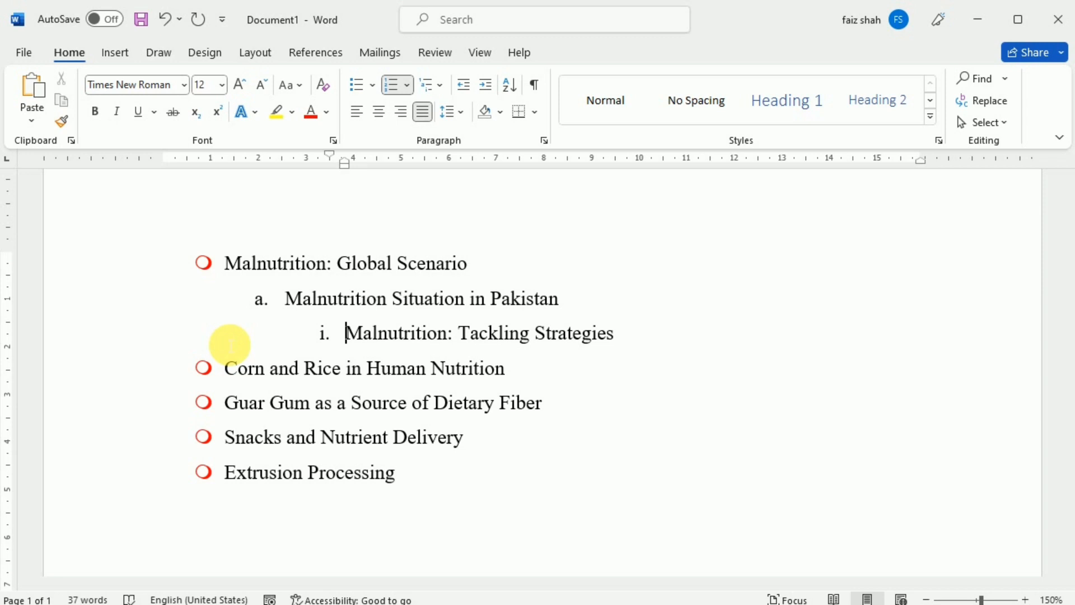
# - Promote "Malnutrition: Tackling Strategies" one list level, increase its indent once, and decrease it back to the second level
pyautogui.hotkey('shift', 'Tab')
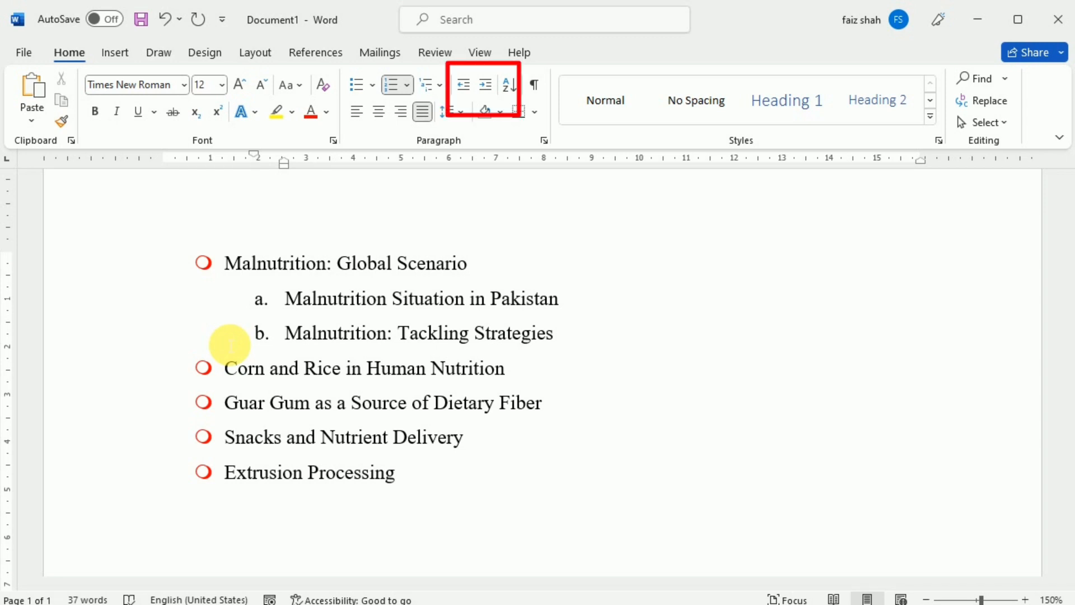
pyautogui.click(483, 84)
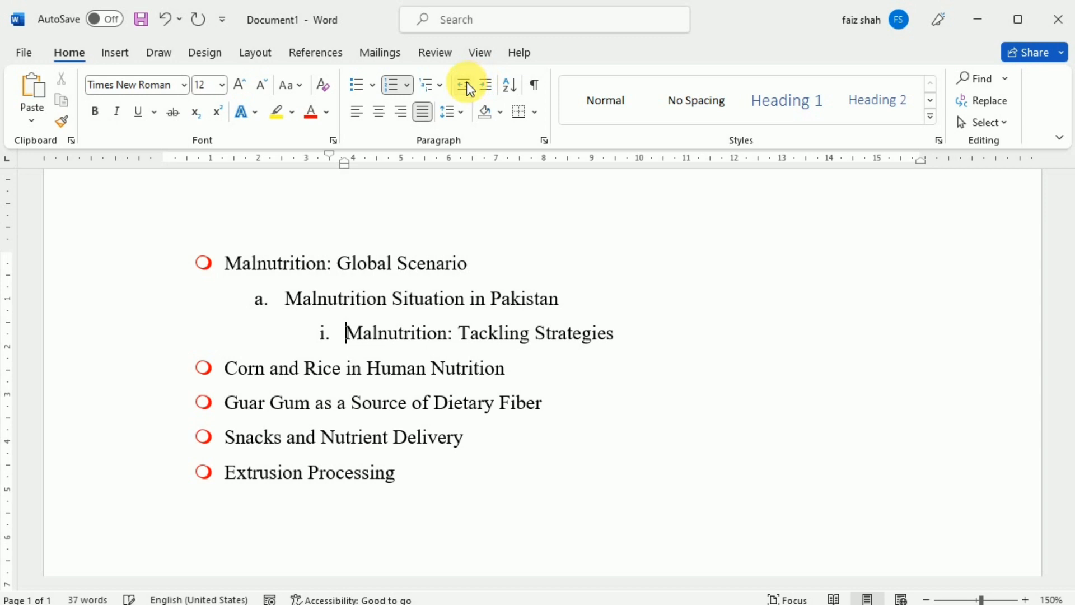
pyautogui.click(466, 83)
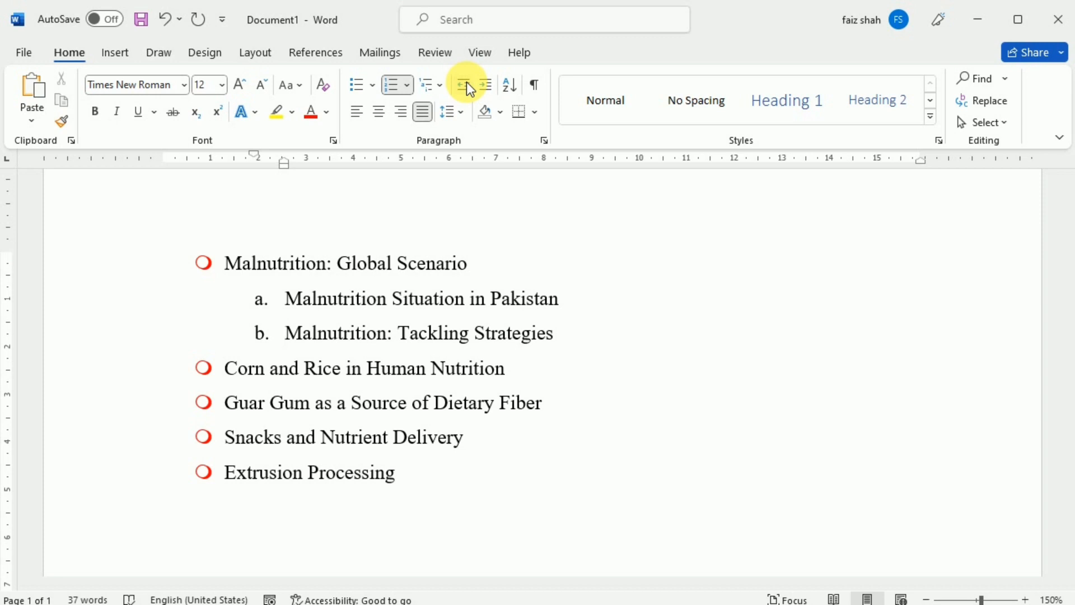
# - Apply the 1) a) i) multilevel list format to the whole list
pyautogui.moveTo(420, 478); pyautogui.dragTo(229, 276)
pyautogui.click(443, 87)
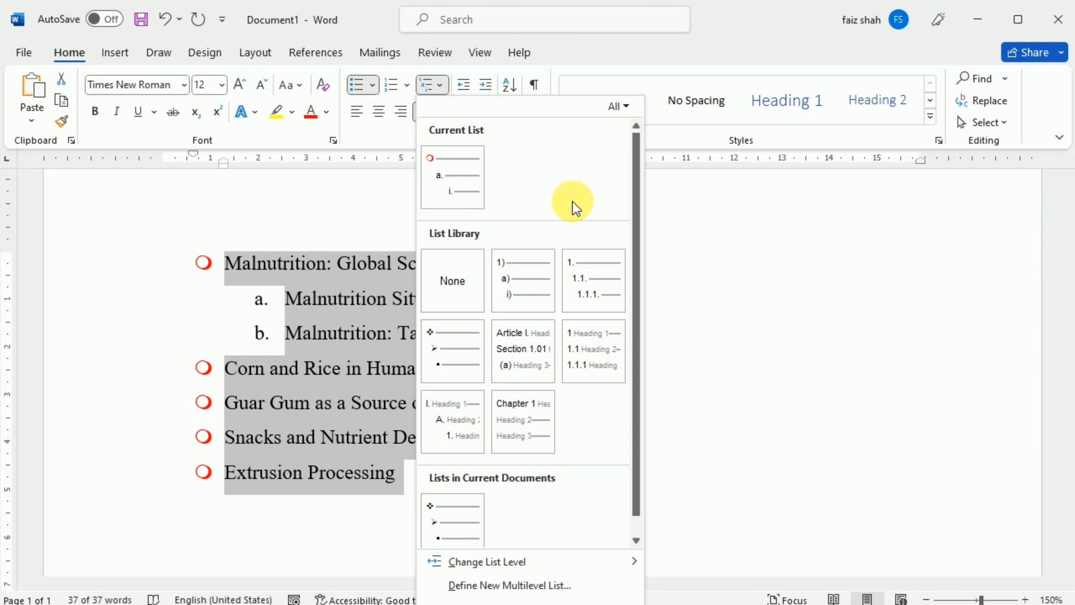
pyautogui.click(523, 280)
pyautogui.click(449, 465)
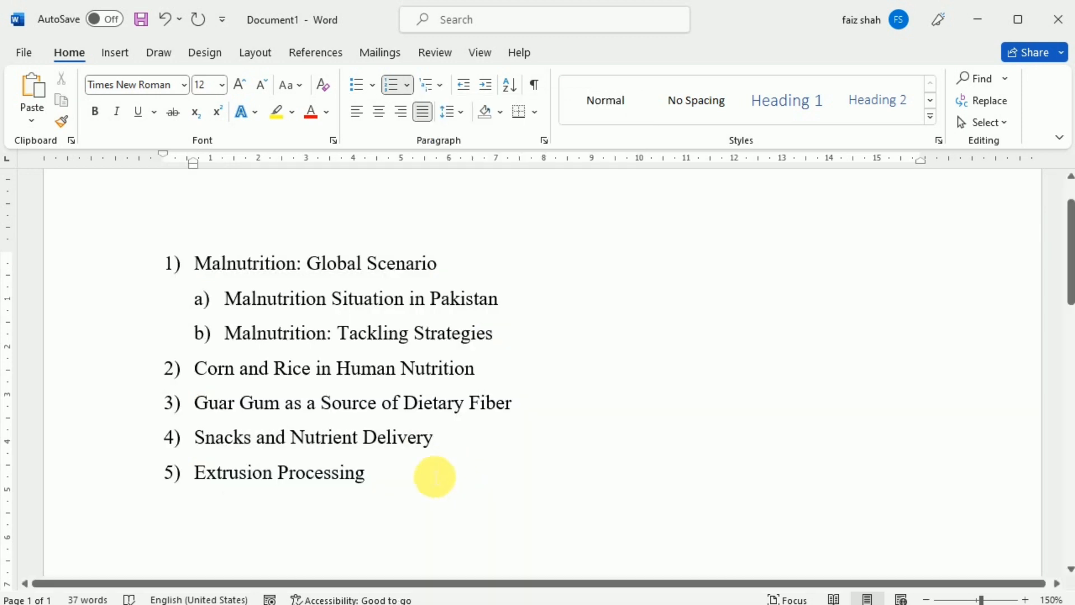
pyautogui.click(381, 484)
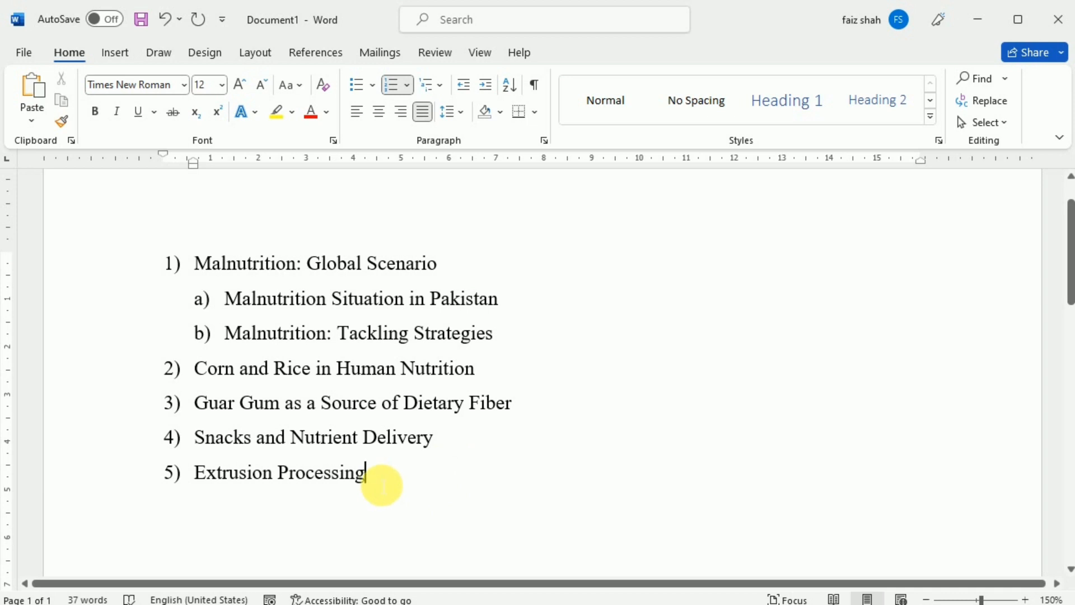